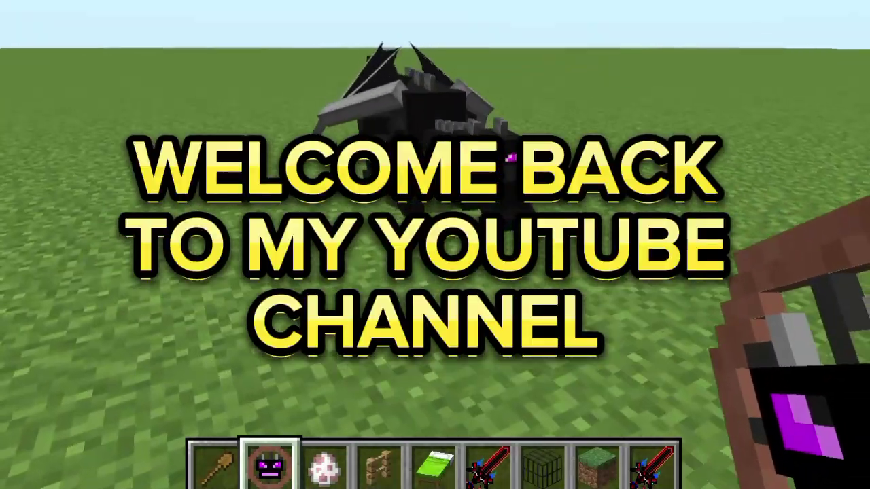
Mount the black dragon standing on the grass and switch to the third-person view
key("w")
right_click(432, 166)
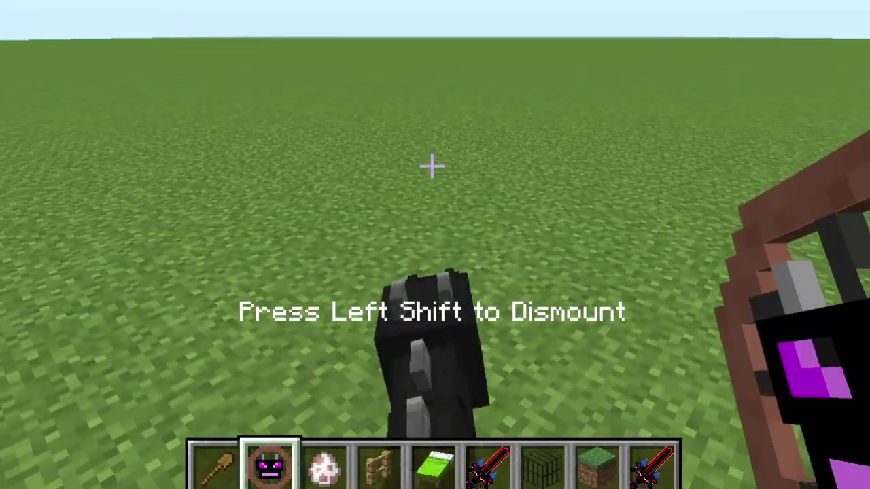
key("F5")
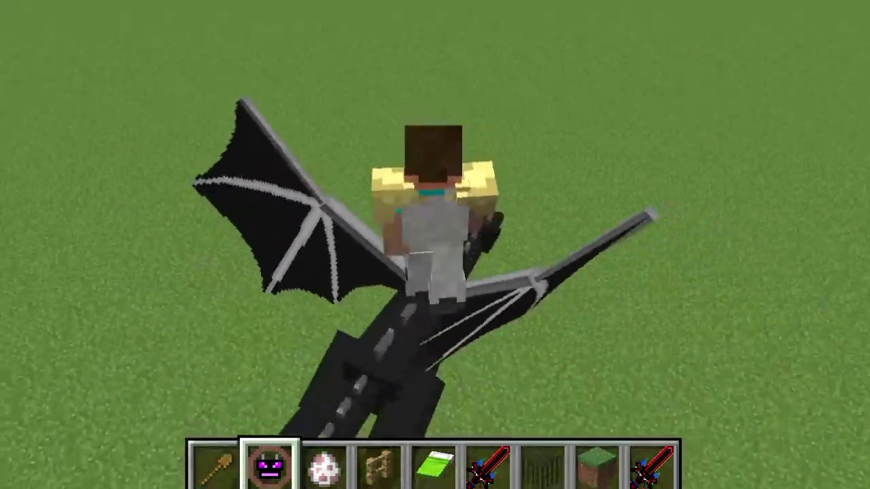
Dismount the dragon and walk around on the grass beside it
key("shift")
key("s")
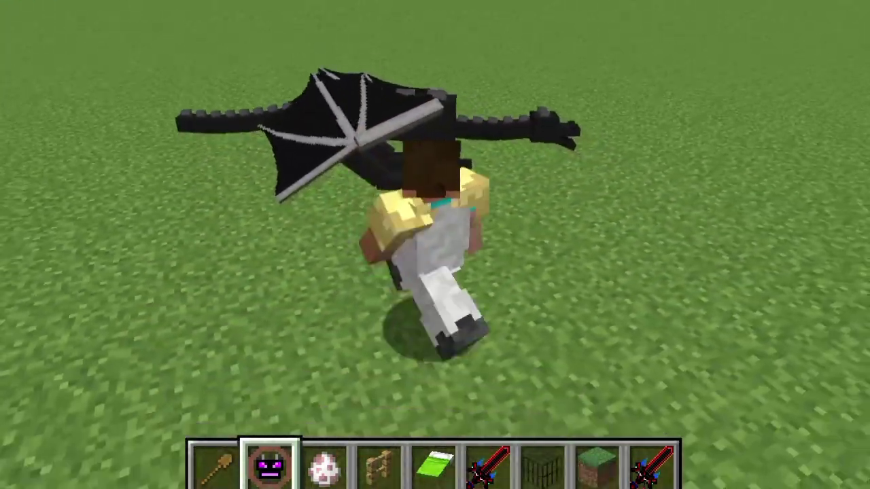
key("s")
key("w")
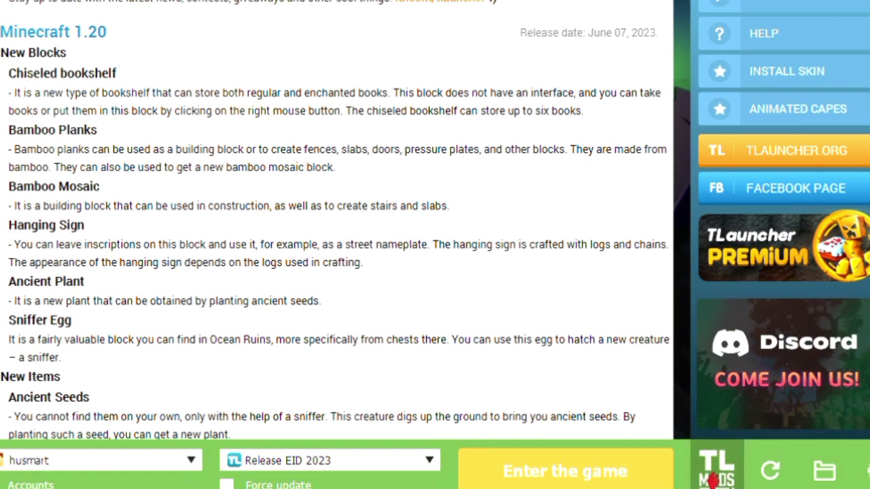
Open the TLauncher mod catalogue and search its mods and resource packs for "physics mod"
left_click(712, 480)
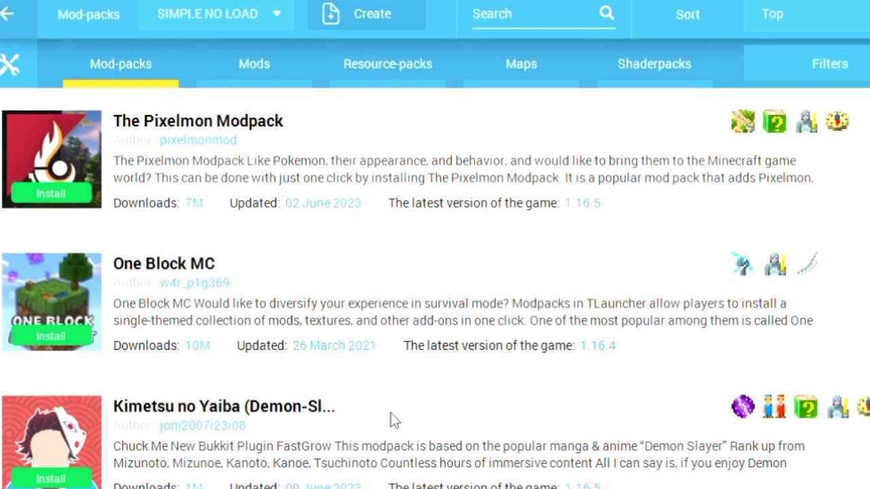
left_click(527, 21)
type("physics mod")
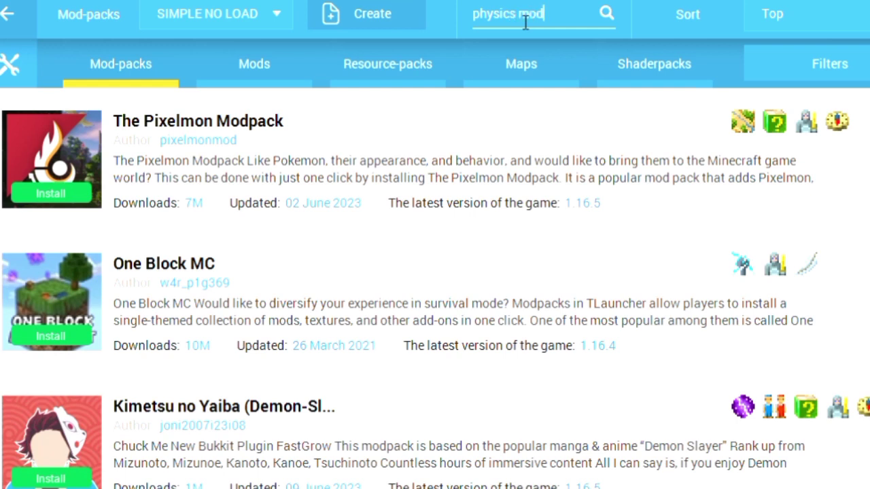
left_click(265, 67)
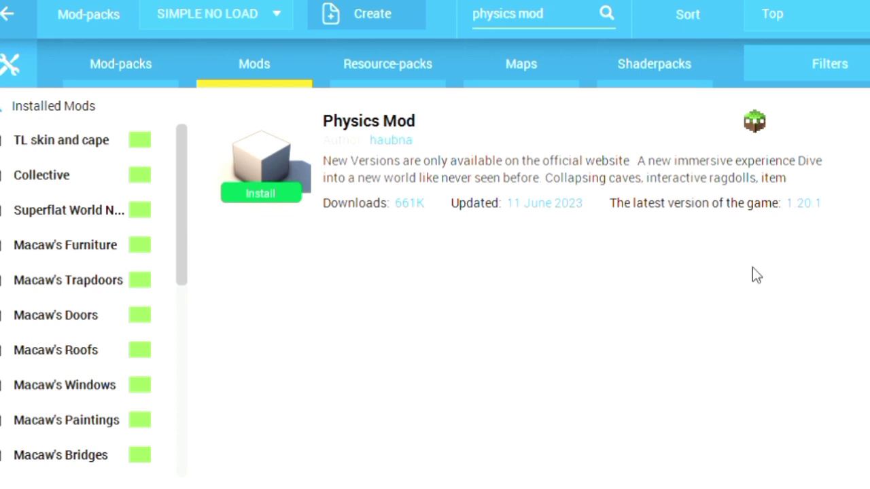
left_click(404, 70)
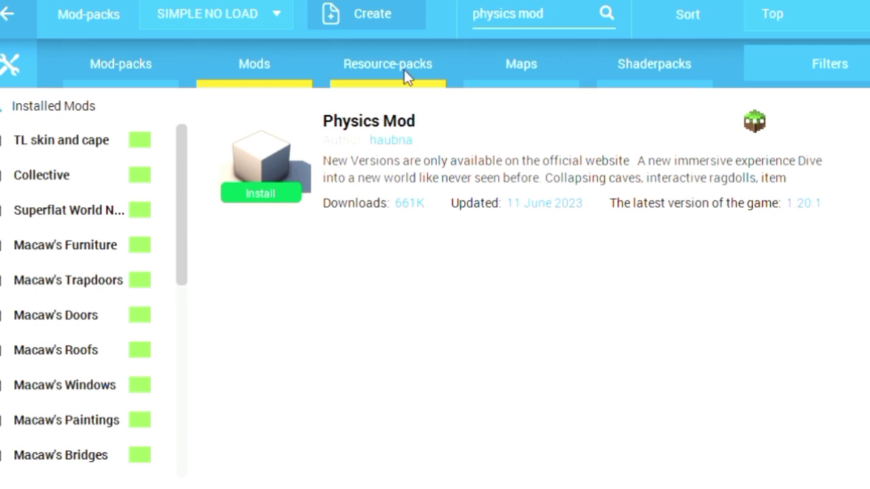
left_click(296, 81)
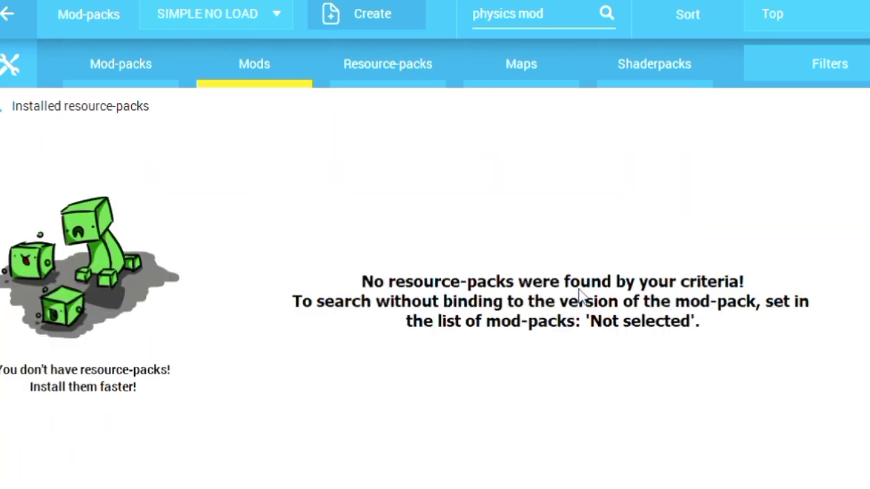
Clear the search text in the mod catalogue
left_click(565, 15)
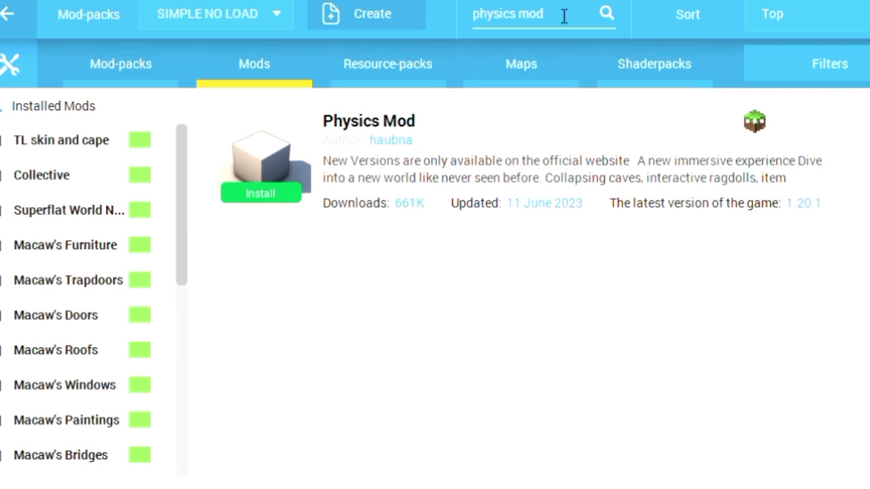
key("BackSpace")
key("BackSpace")
key("BackSpace")
key("BackSpace")
key("BackSpace")
key("BackSpace")
key("BackSpace")
key("BackSpace")
key("BackSpace")
key("BackSpace")
key("BackSpace")
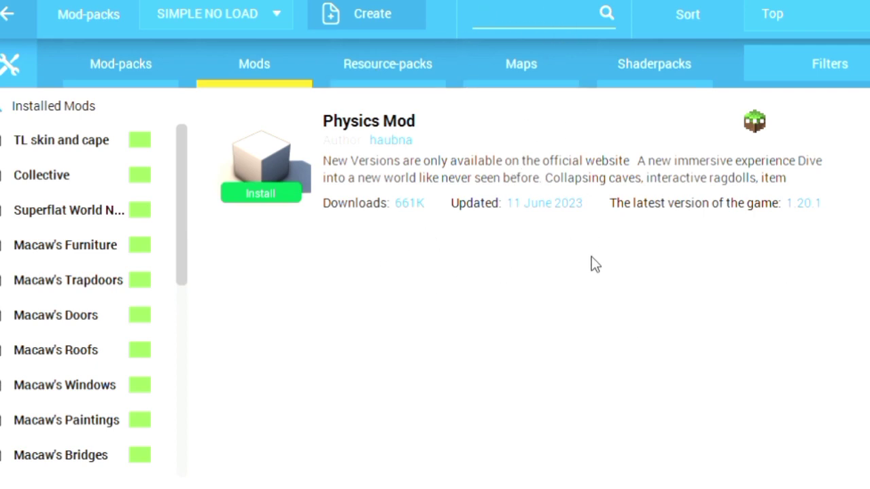
Browse the list of available mod-packs
left_click(132, 64)
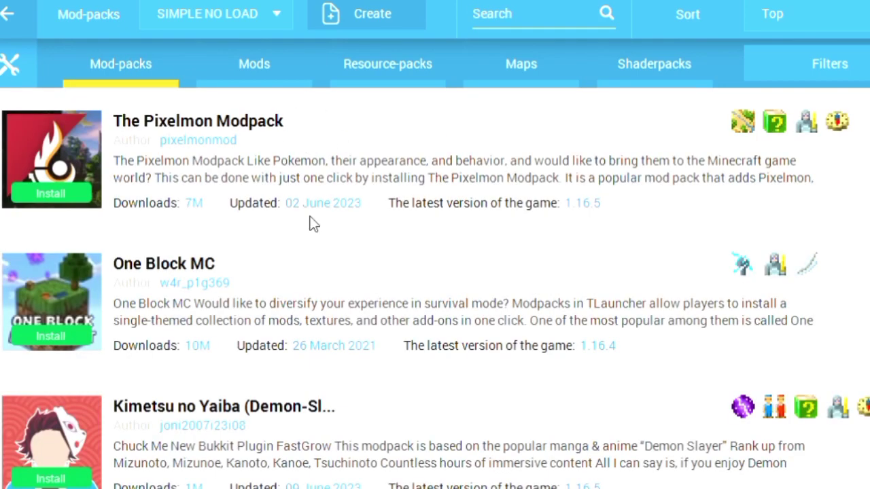
scroll(310, 219, "down", 1)
scroll(310, 222, "down", 6)
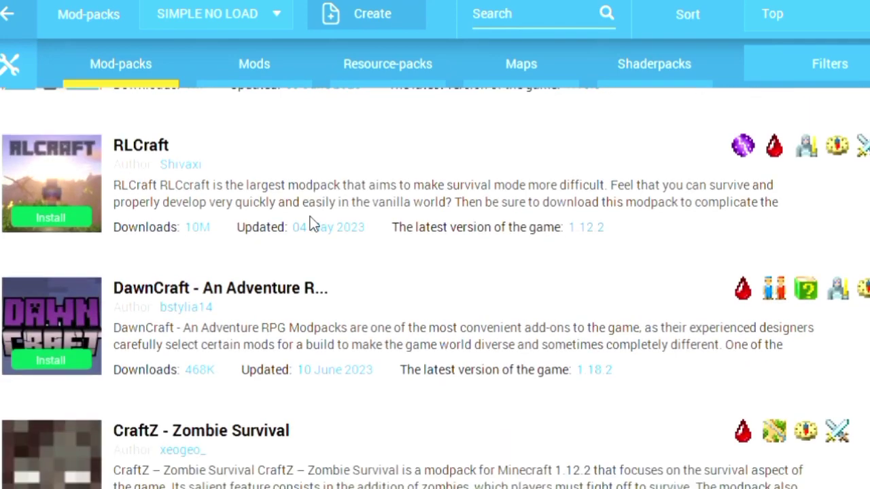
scroll(311, 223, "up", 1)
Browse the list of available mods down to GeckoLib and GraveStone Mod
left_click(241, 66)
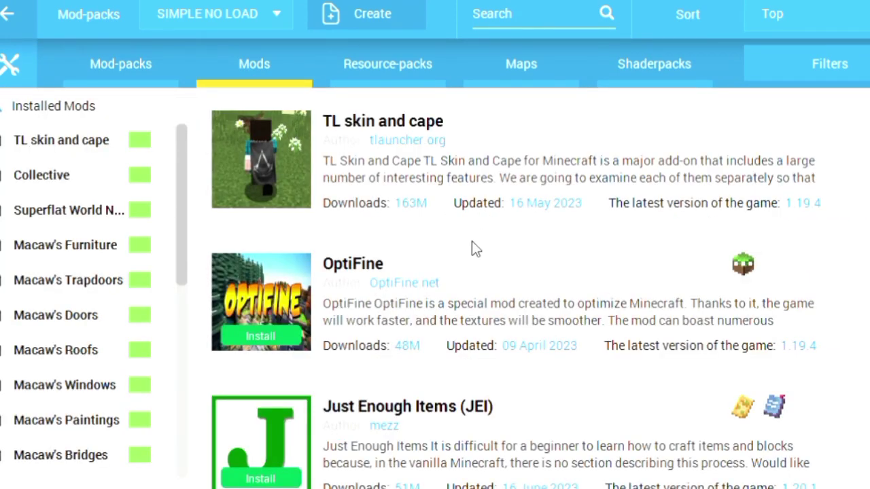
scroll(466, 243, "down", 1)
scroll(466, 244, "down", 6)
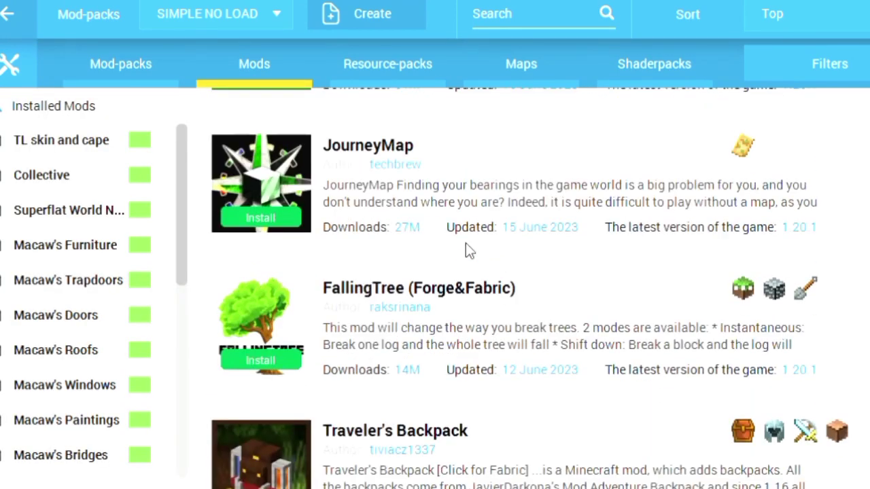
scroll(466, 246, "down", 4)
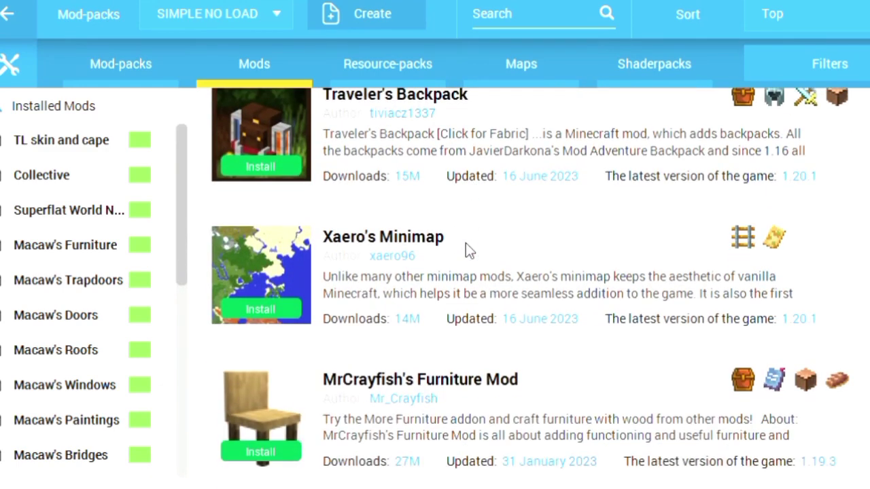
scroll(466, 245, "down", 5)
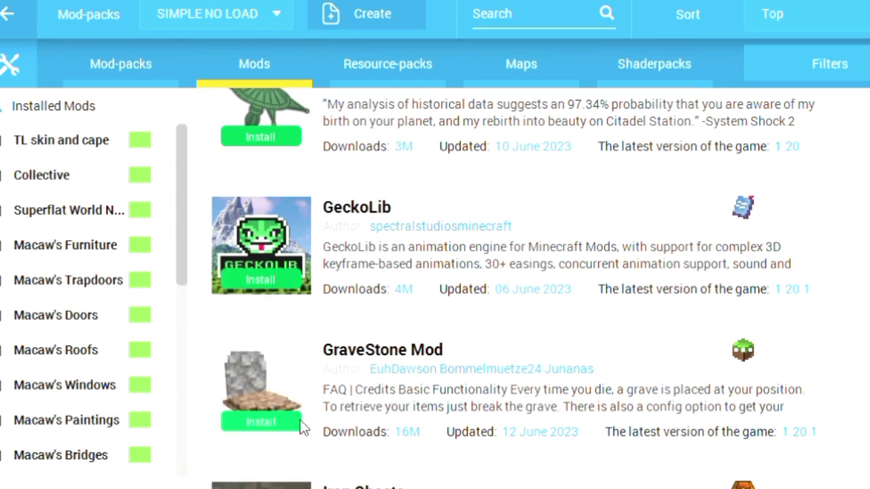
Browse the resource packs available for the SIMPLE NO LOAD mod-pack
left_click(387, 68)
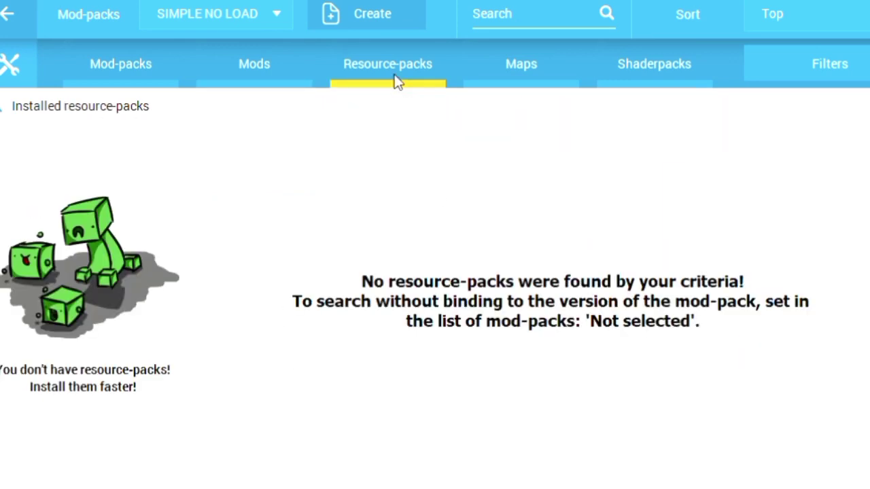
scroll(406, 199, "down", 2)
scroll(406, 194, "down", 5)
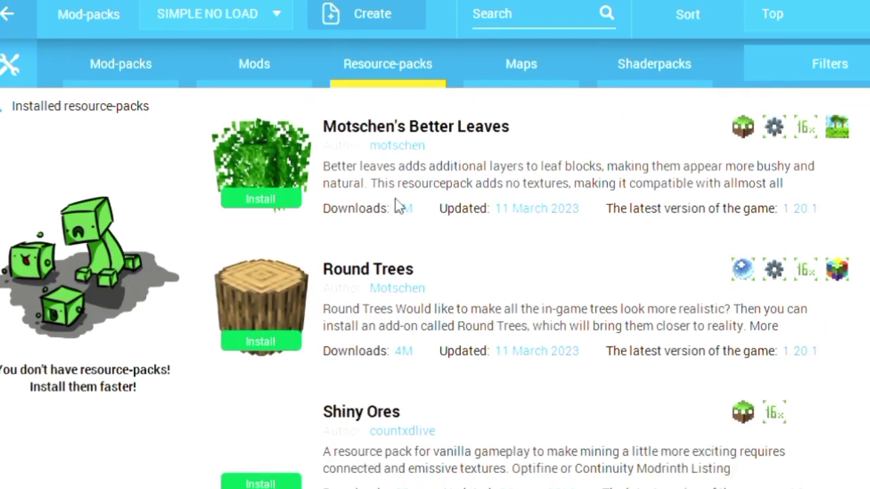
scroll(407, 170, "up", 1)
Browse the maps available for installation
left_click(522, 84)
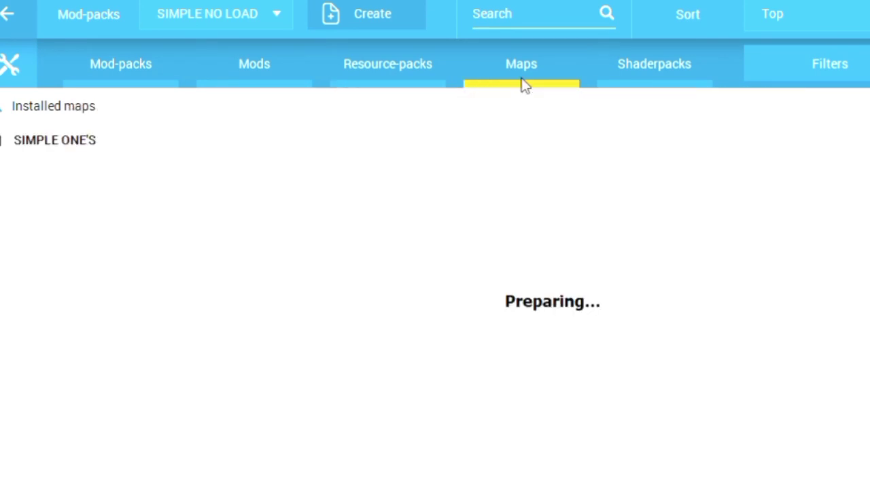
scroll(479, 218, "down", 1)
scroll(480, 217, "down", 7)
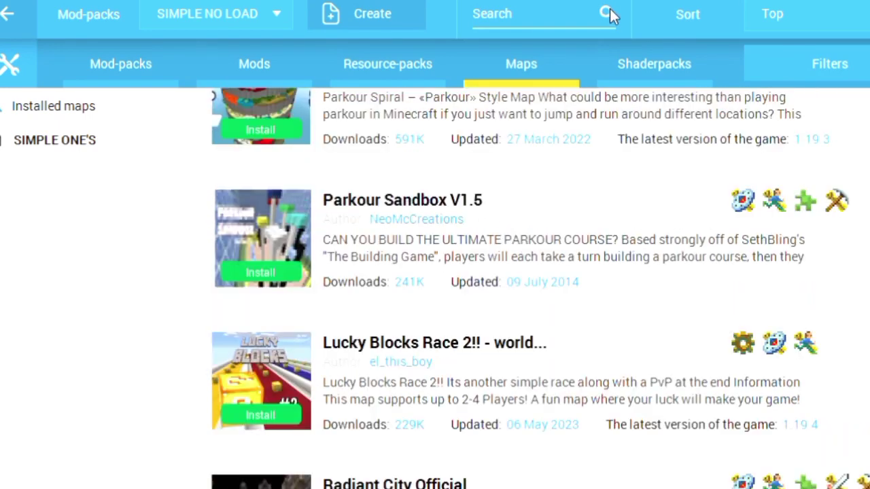
Look through the available shaderpacks down to Chocapic13, and return to the mods list
left_click(663, 76)
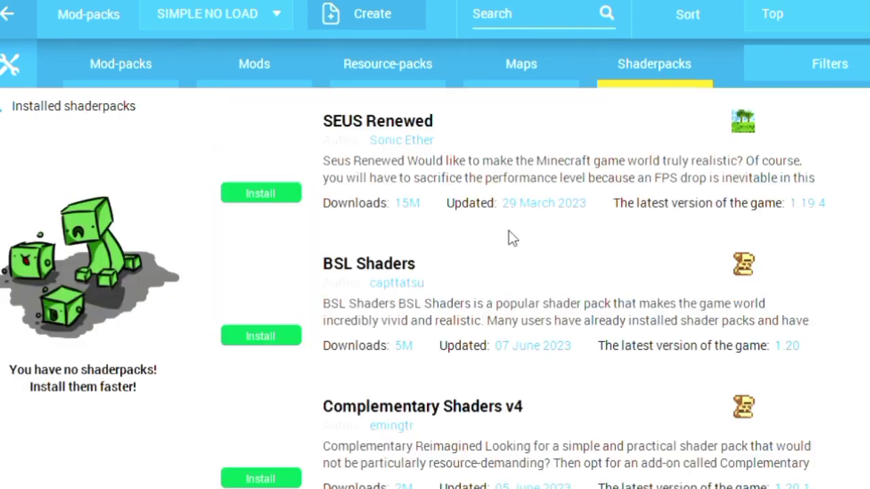
scroll(513, 238, "down", 2)
scroll(513, 238, "up", 1)
scroll(340, 202, "up", 1)
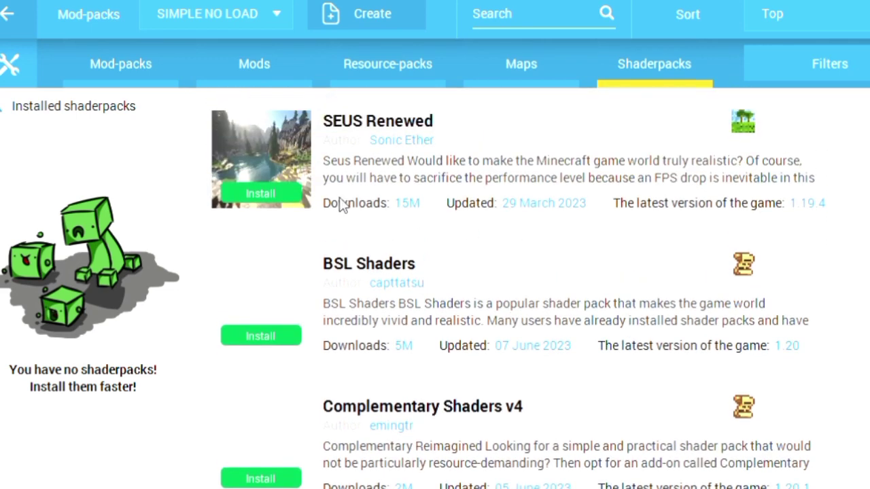
scroll(353, 345, "down", 2)
scroll(359, 345, "down", 7)
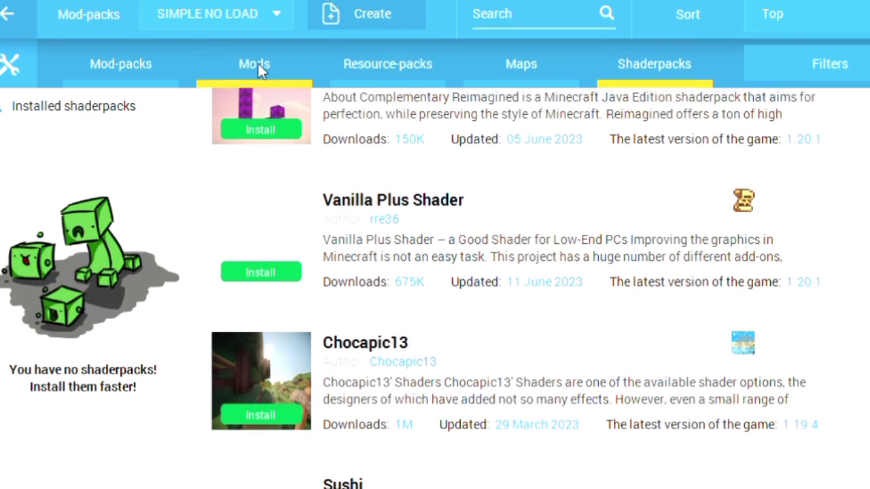
left_click(258, 64)
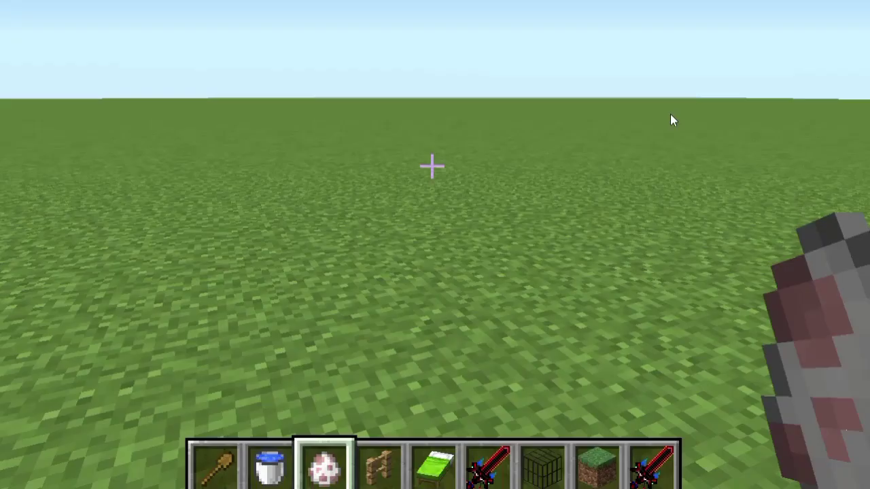
Switch to the Minecraft world and walk forward across the flat grassland
left_click(670, 115)
key("w")
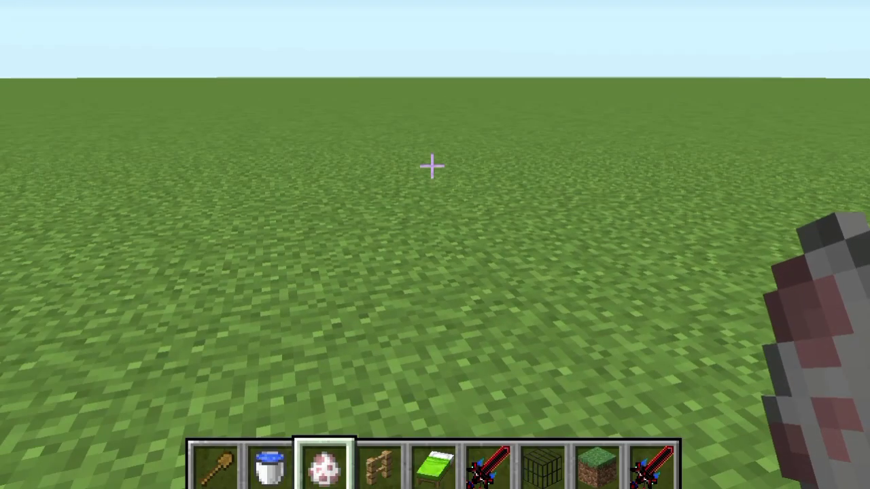
key("w")
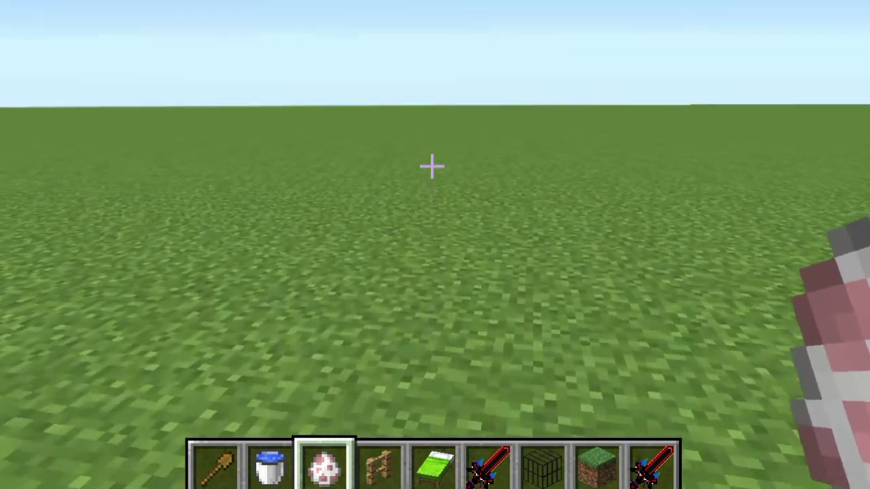
key("w")
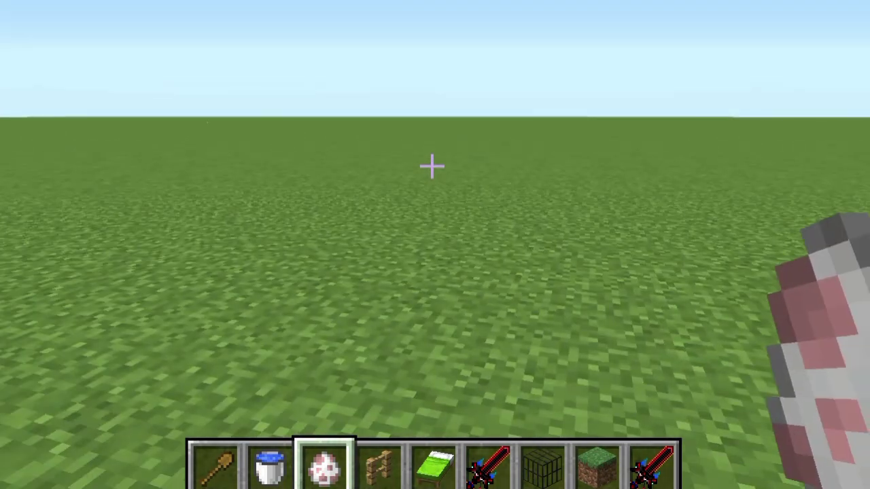
Open the creative inventory and look through the Genetic Animals items
key("e")
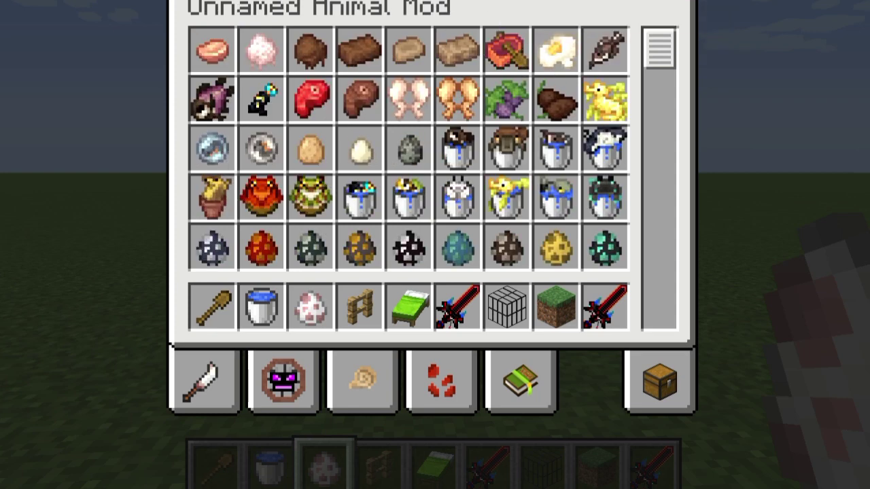
scroll(474, 167, "down", 10)
scroll(475, 170, "down", 2)
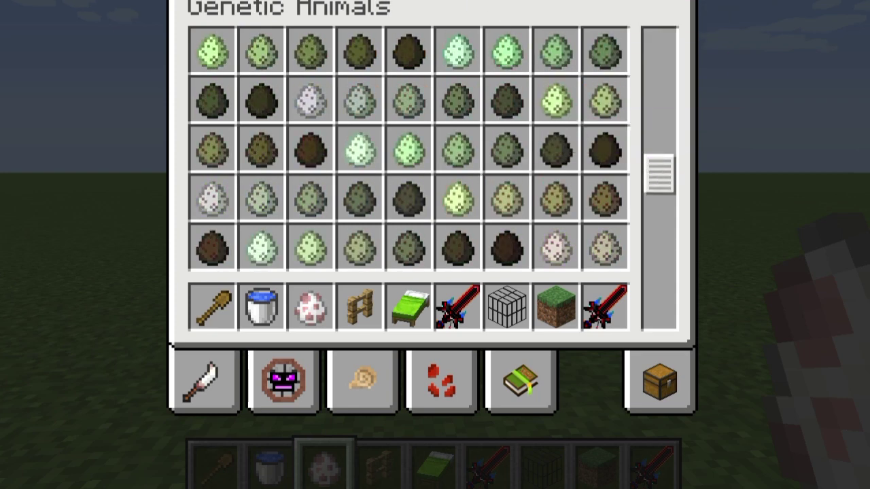
View the AnimalBikes and AnimalBikes Misc item categories in the creative inventory
left_click(207, 367)
left_click(291, 357)
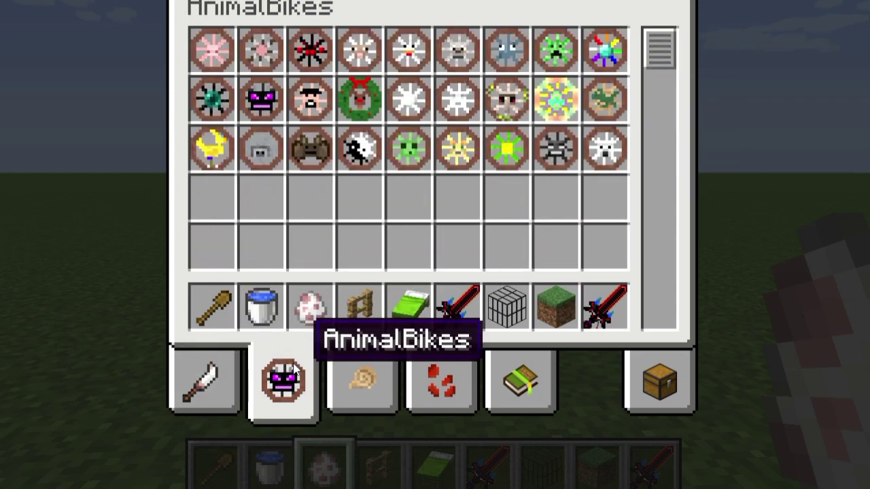
left_click(391, 354)
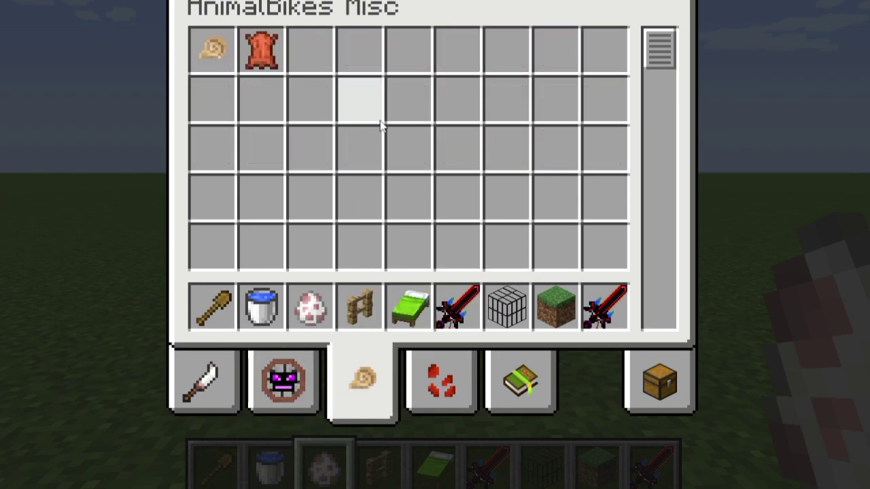
Look through the Wizardanimalsplus spawn eggs and the Wizardsanimalsplus Blocks items
left_click(470, 395)
left_click(514, 365)
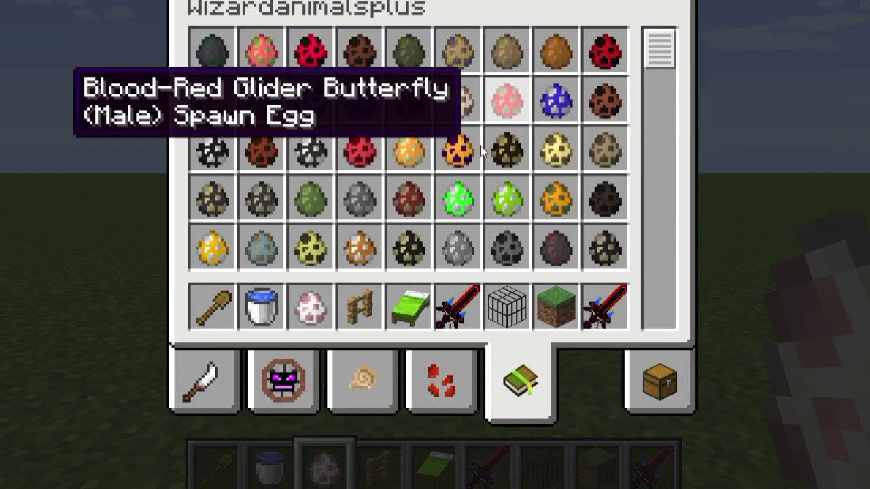
scroll(480, 145, "down", 5)
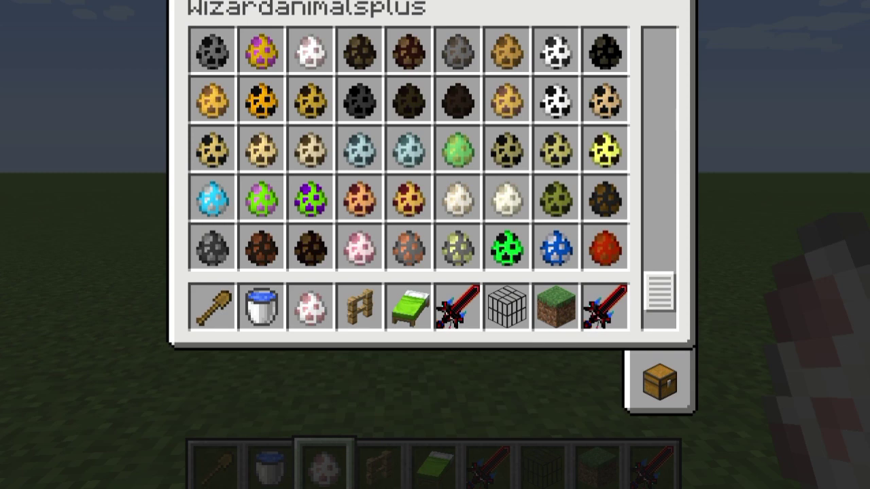
left_click(211, 3)
scroll(489, 187, "down", 4)
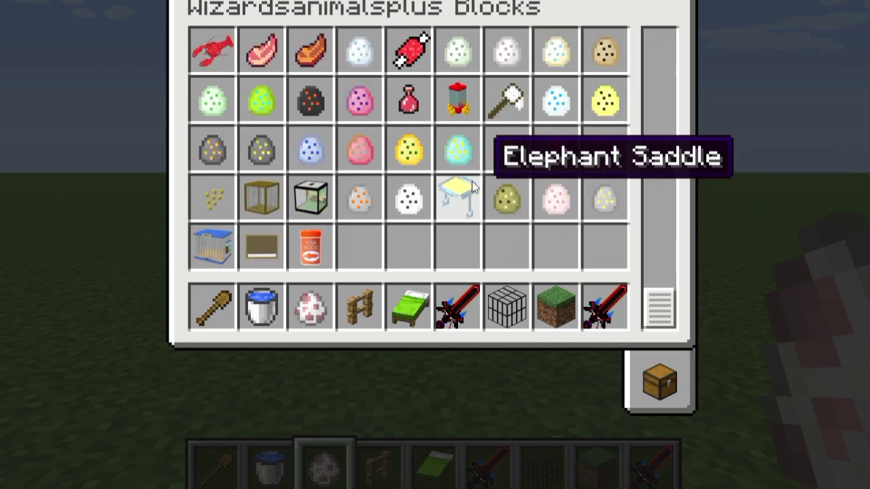
Put the black wheel with purple eyes from the AnimalBikes category into the second hotbar slot and return to the world
left_click(195, 2)
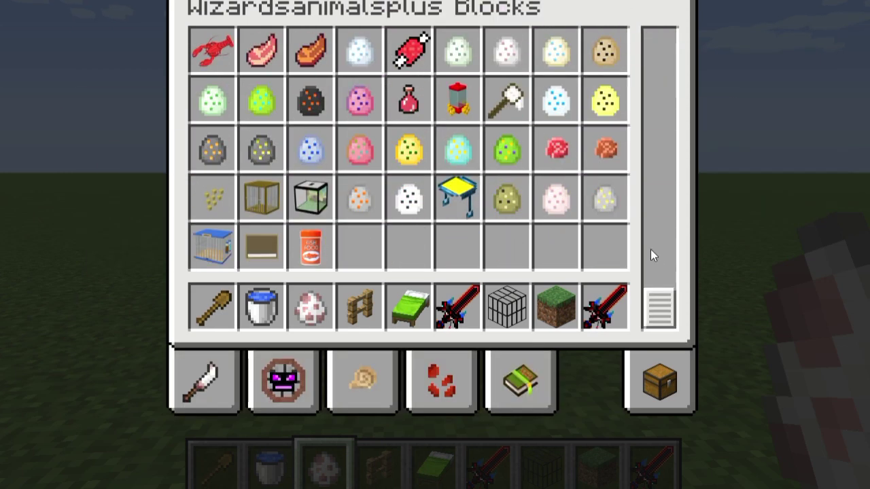
left_click(195, 2)
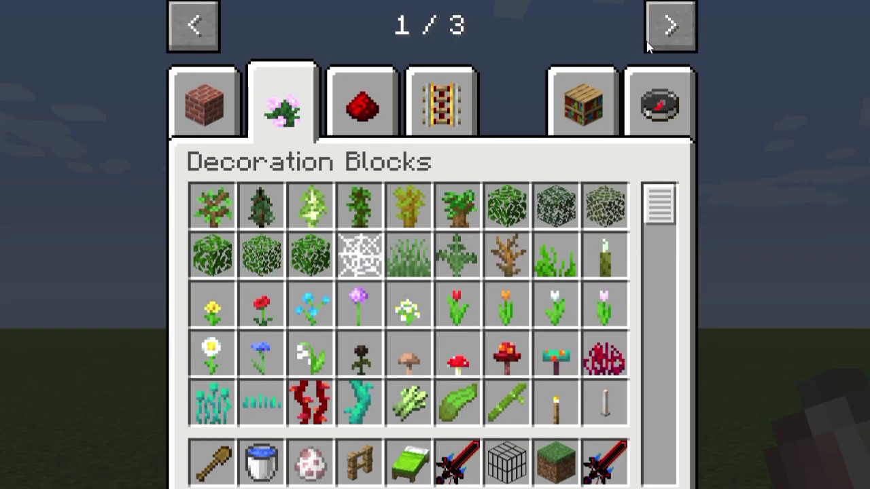
left_click(656, 34)
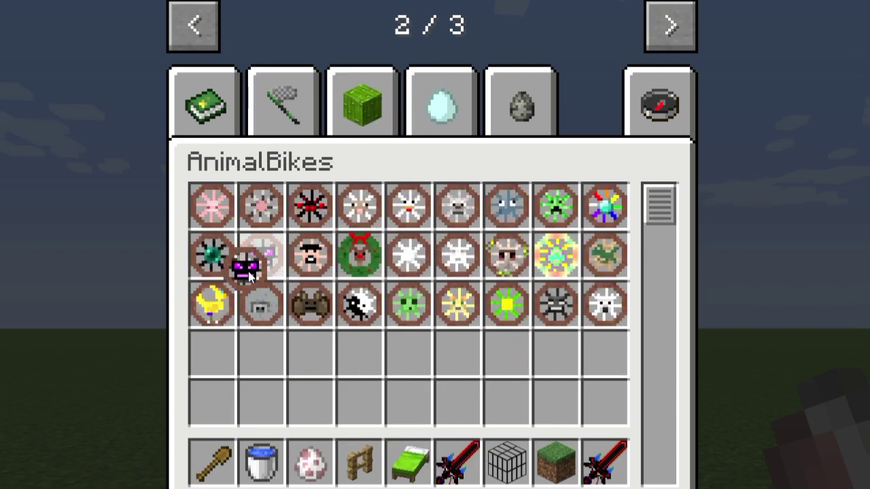
key("e")
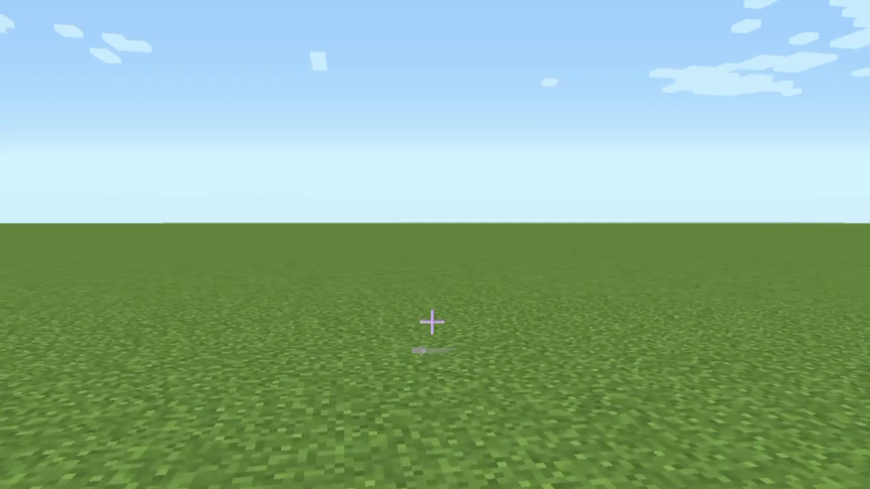
Spawn the black dragon bike on the grass with the wheel and mount it in third-person view
right_click(432, 321)
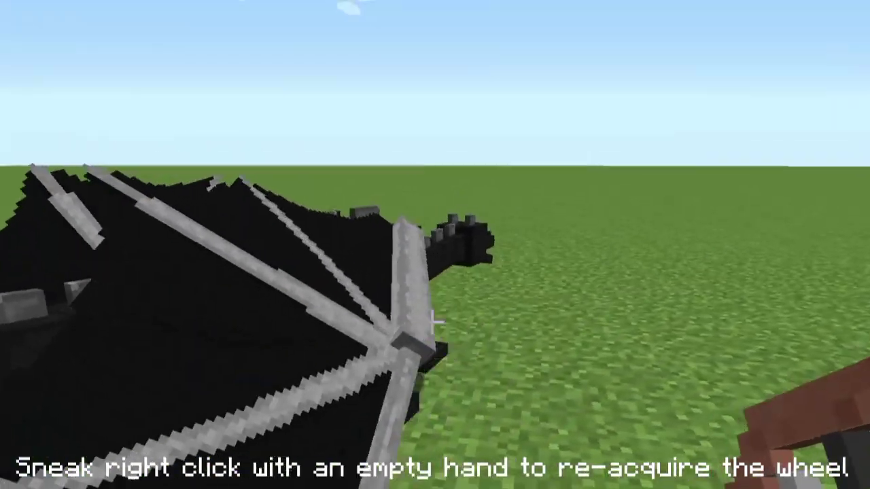
key("s")
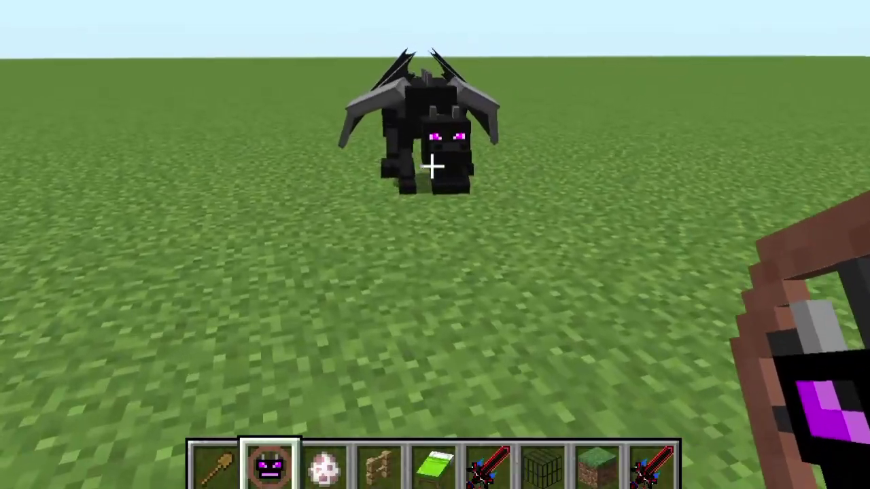
right_click(433, 166)
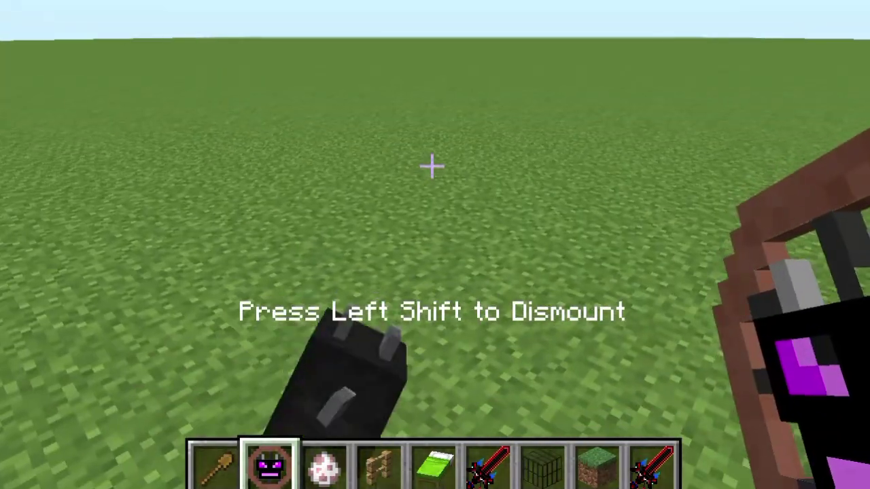
key("F5")
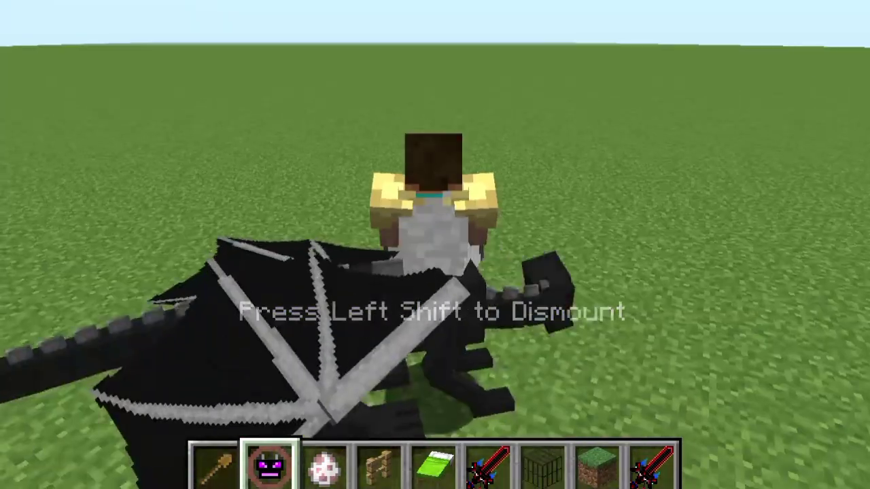